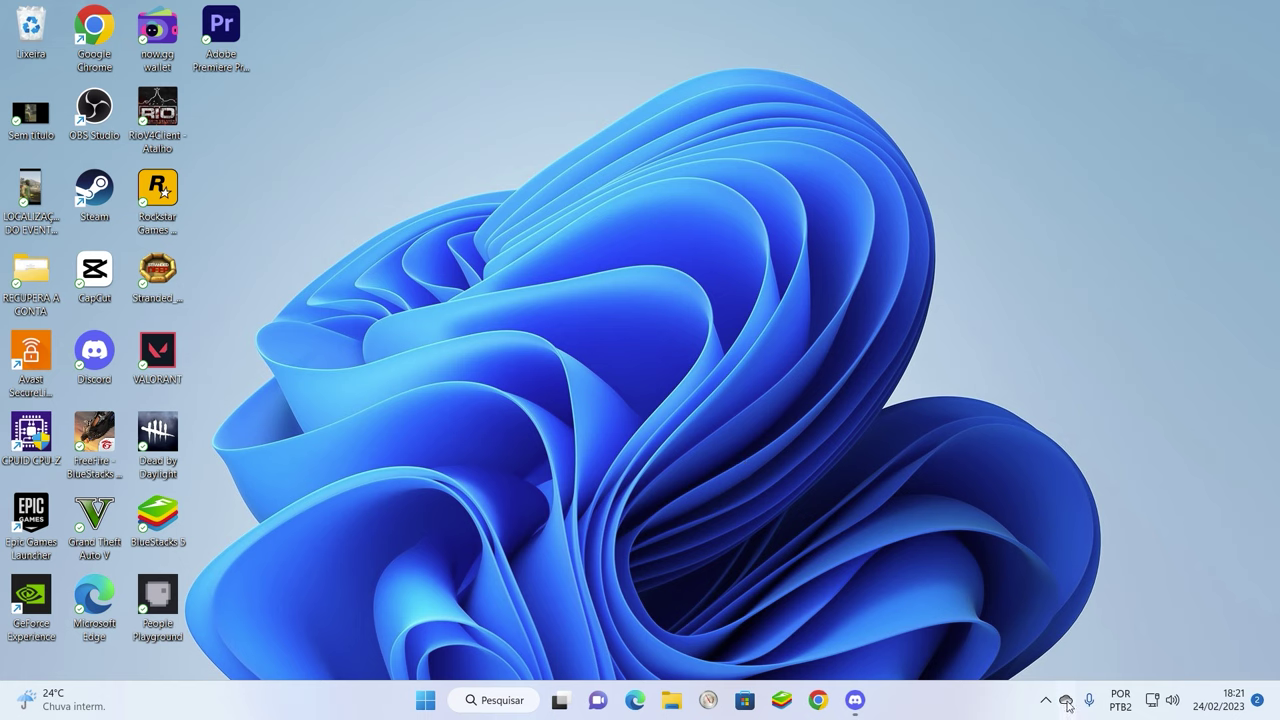
Open the OneDrive settings from the system tray and view the Conta page with the option to unlink this computer.
left_click(1067, 703)
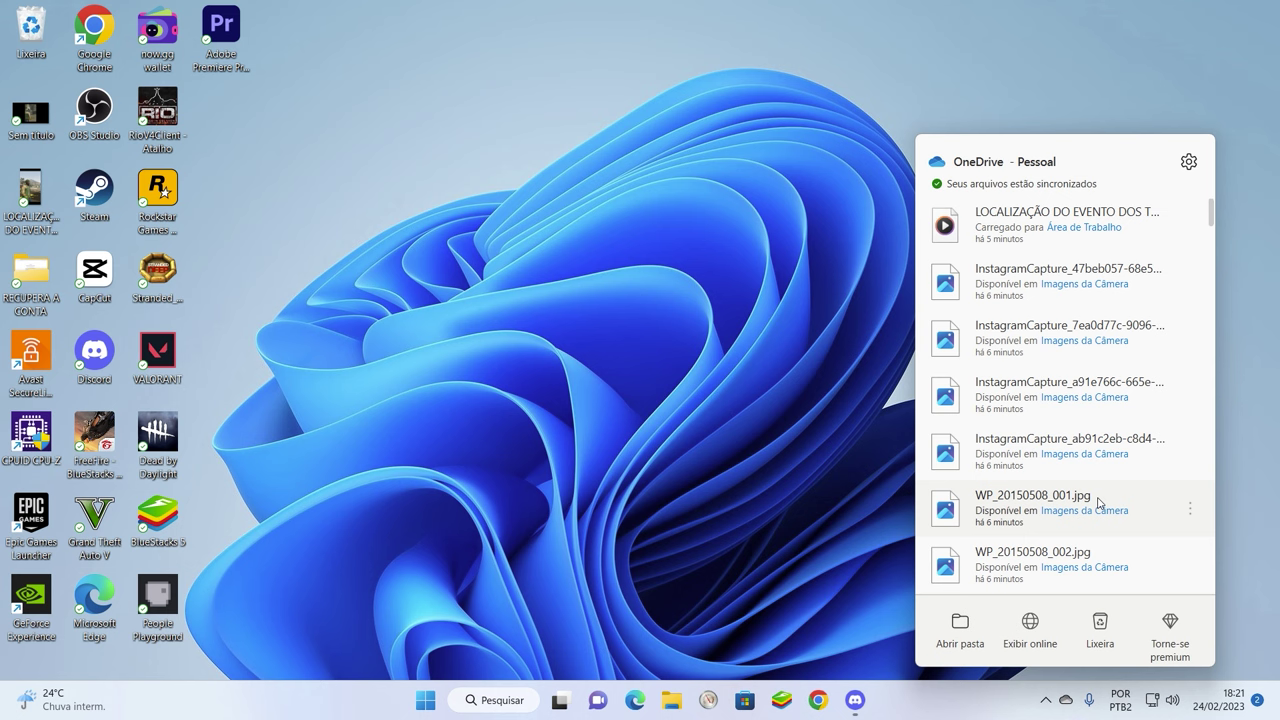
left_click(1186, 164)
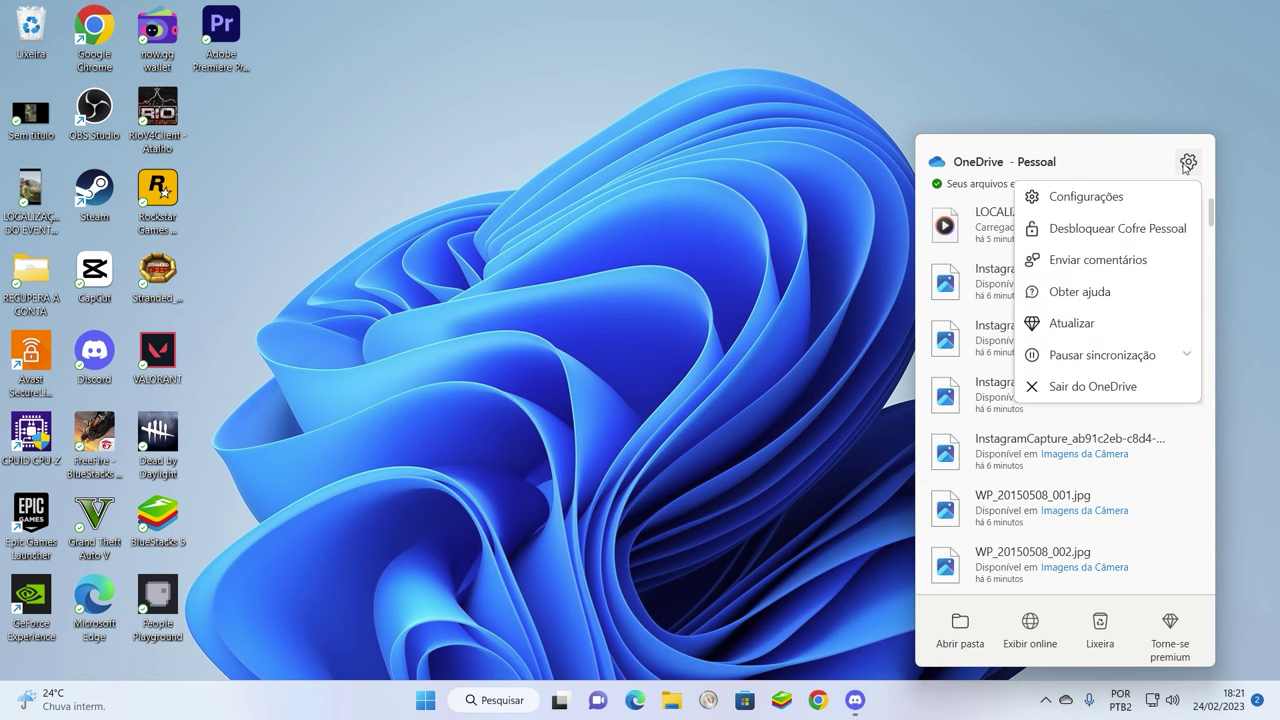
left_click(1090, 197)
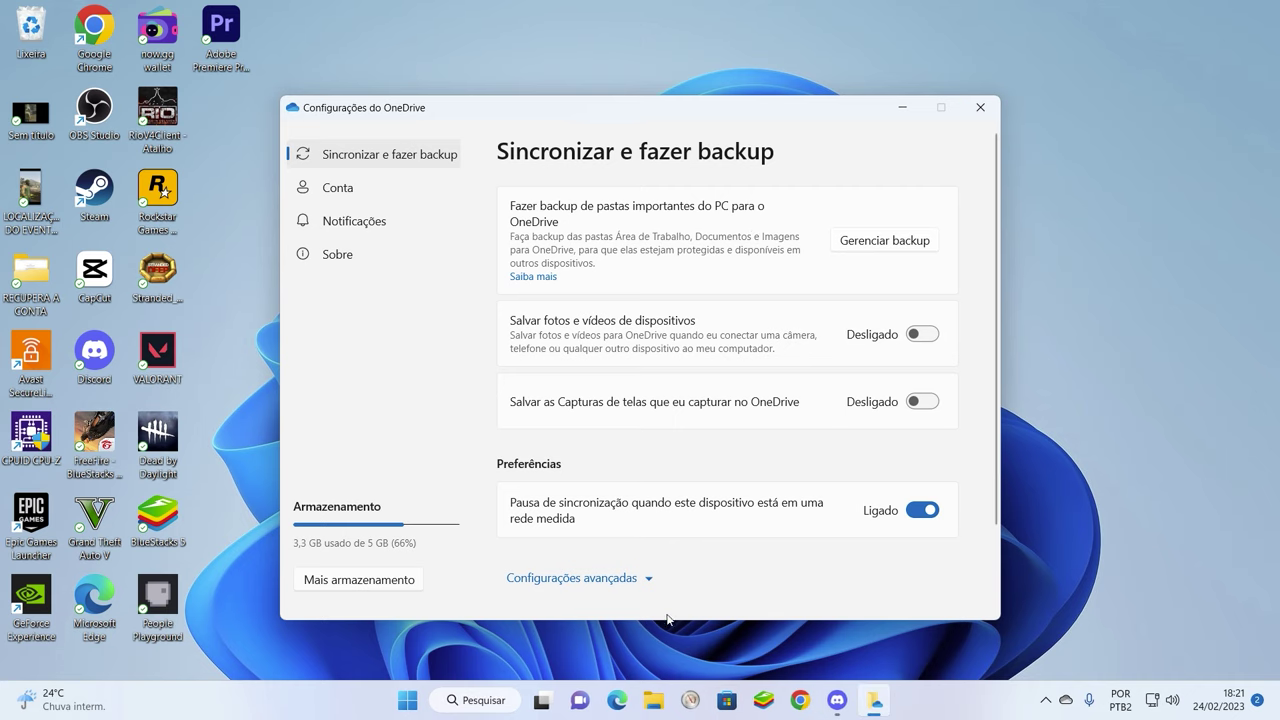
left_click(343, 199)
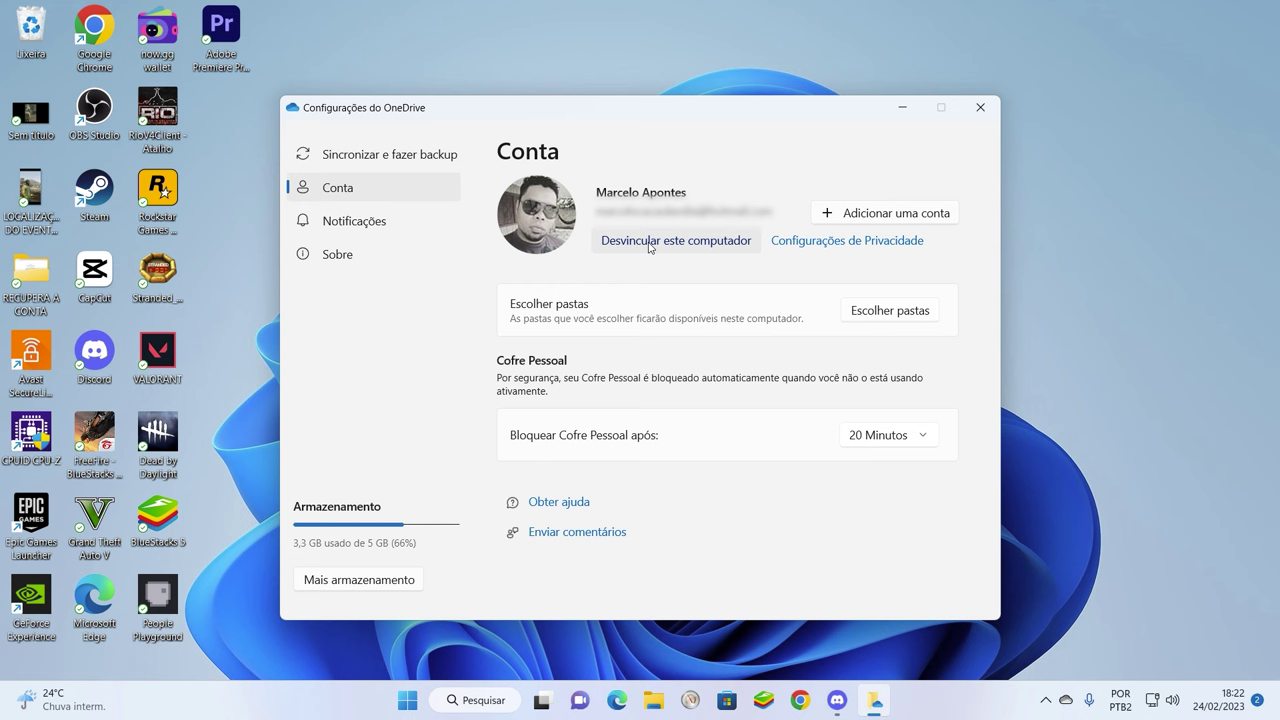
Try to deselect the FOTOS and Imagens folders in OneDrive's folder selection, dismissing the warnings and cancelling the selection.
left_click(871, 312)
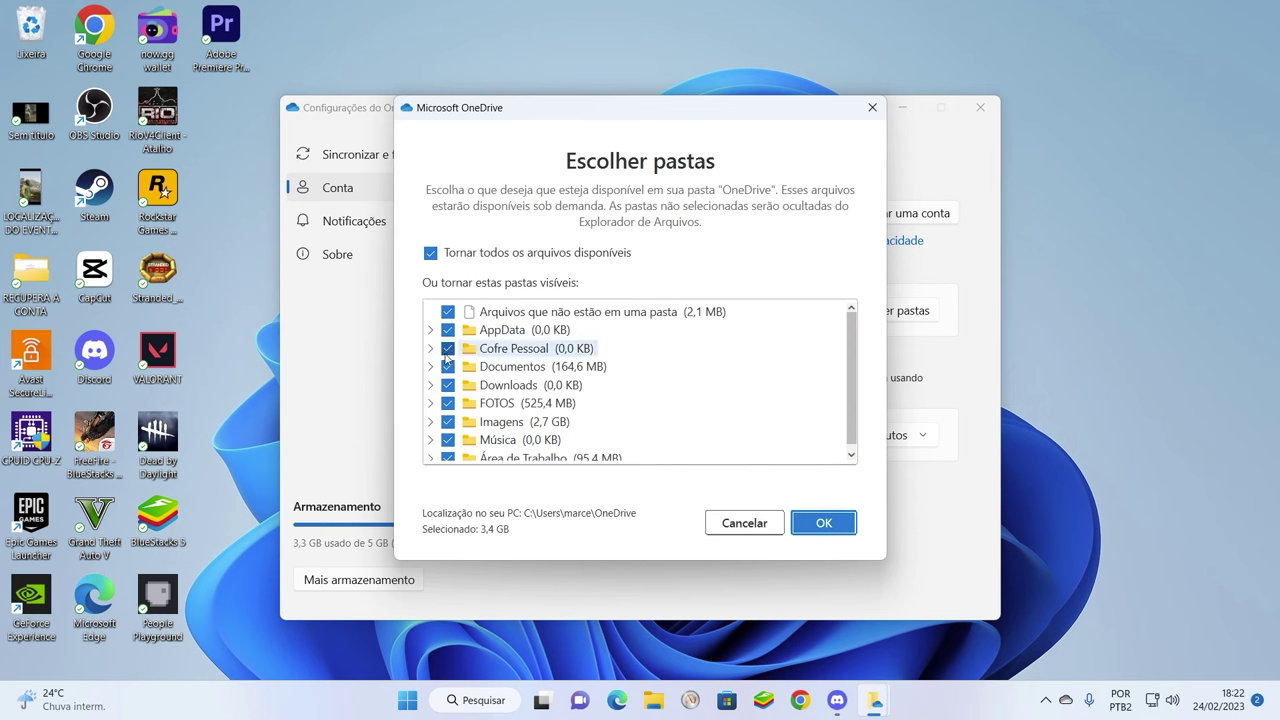
left_click(450, 406)
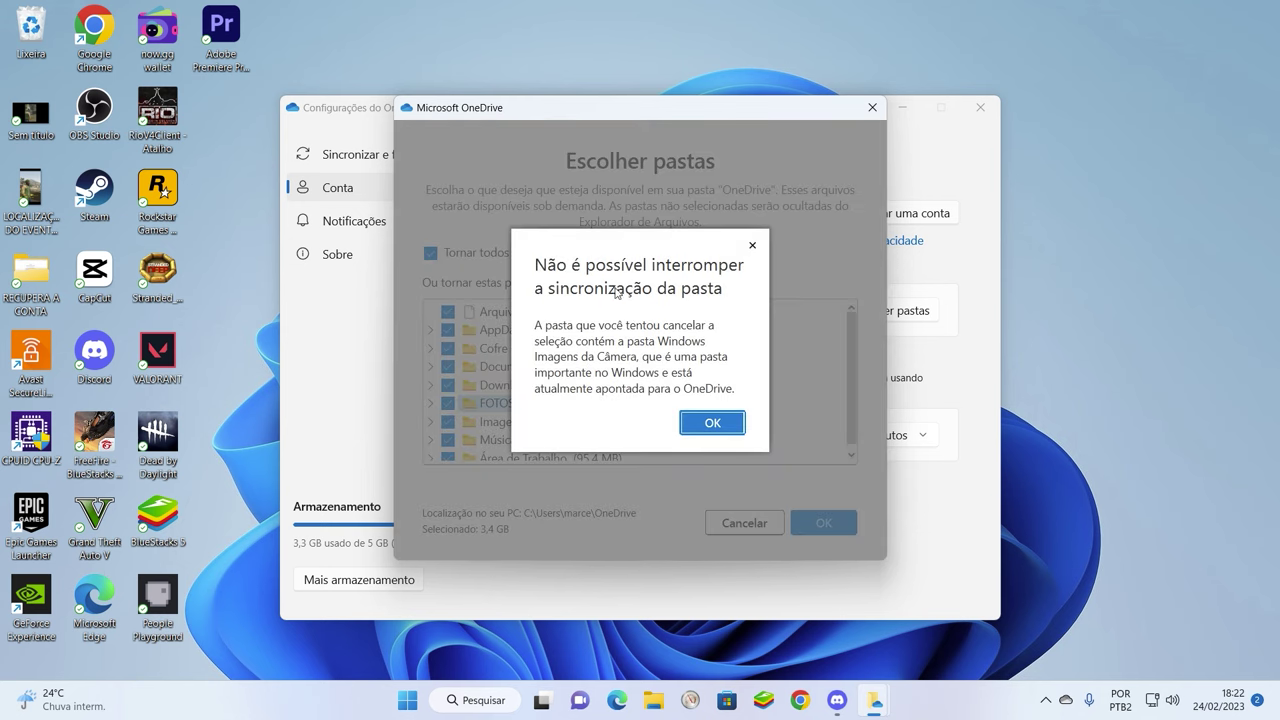
left_click(713, 423)
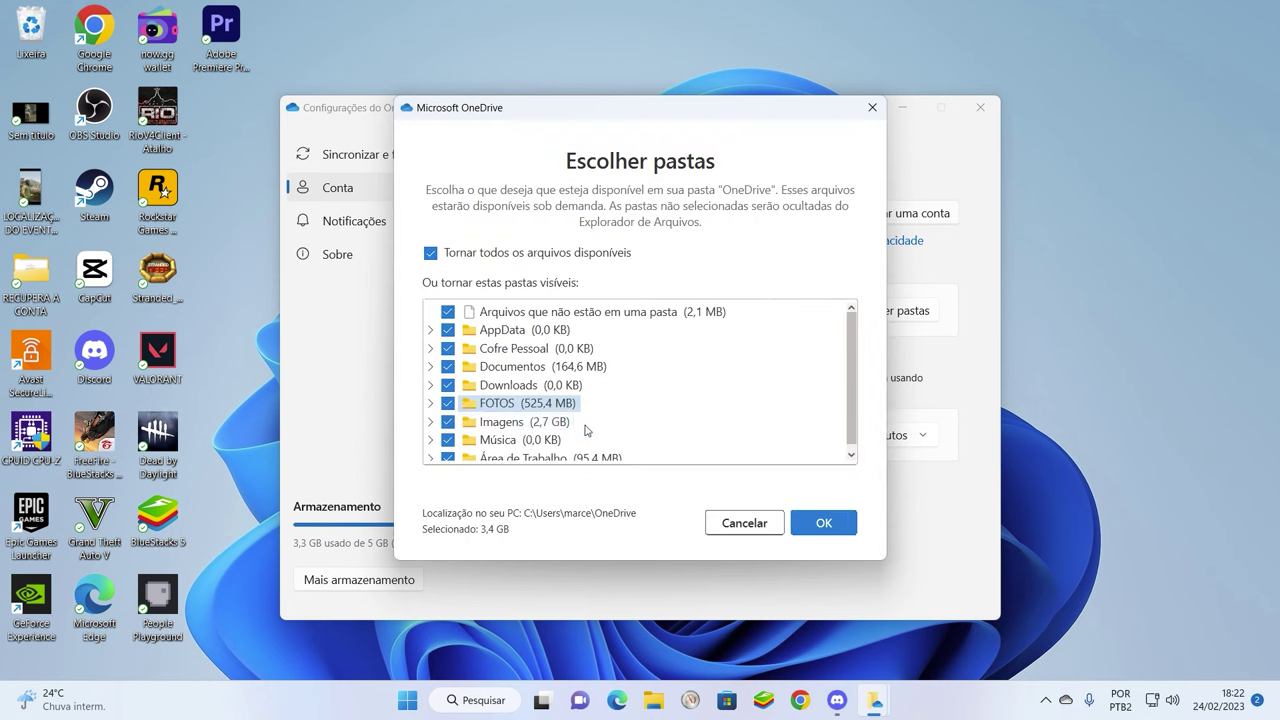
left_click(449, 423)
left_click(713, 423)
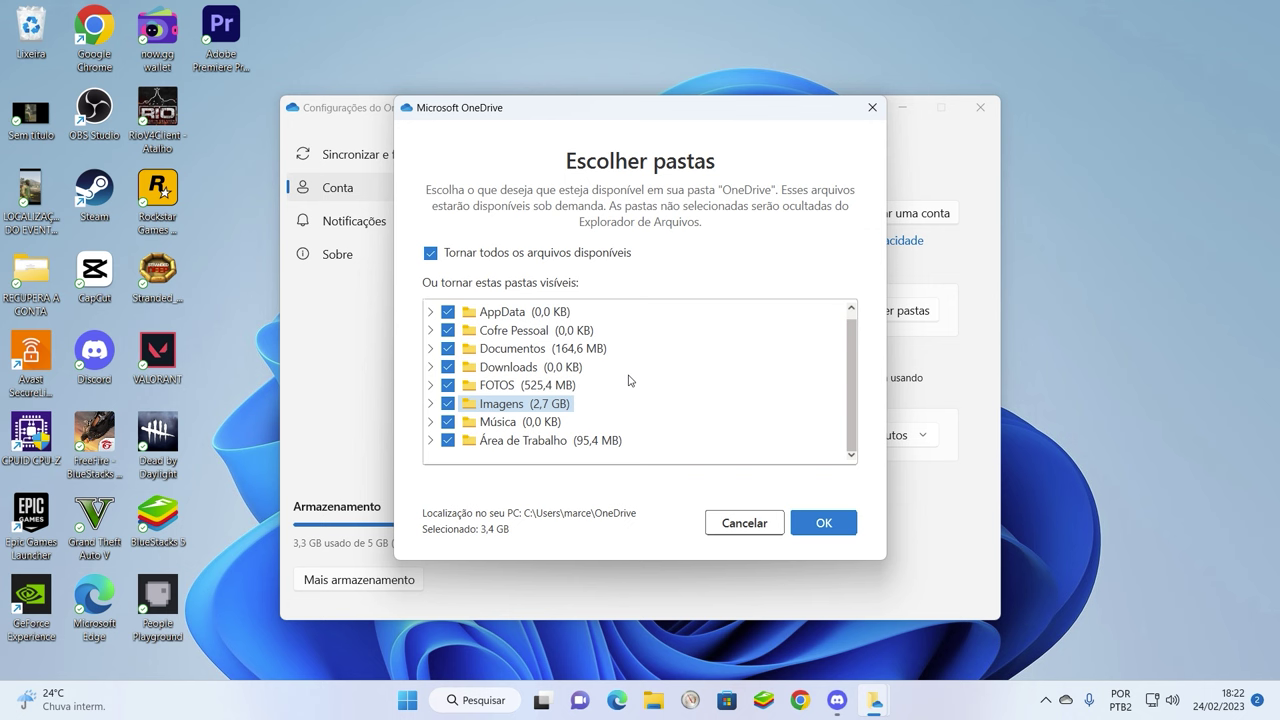
left_click(727, 519)
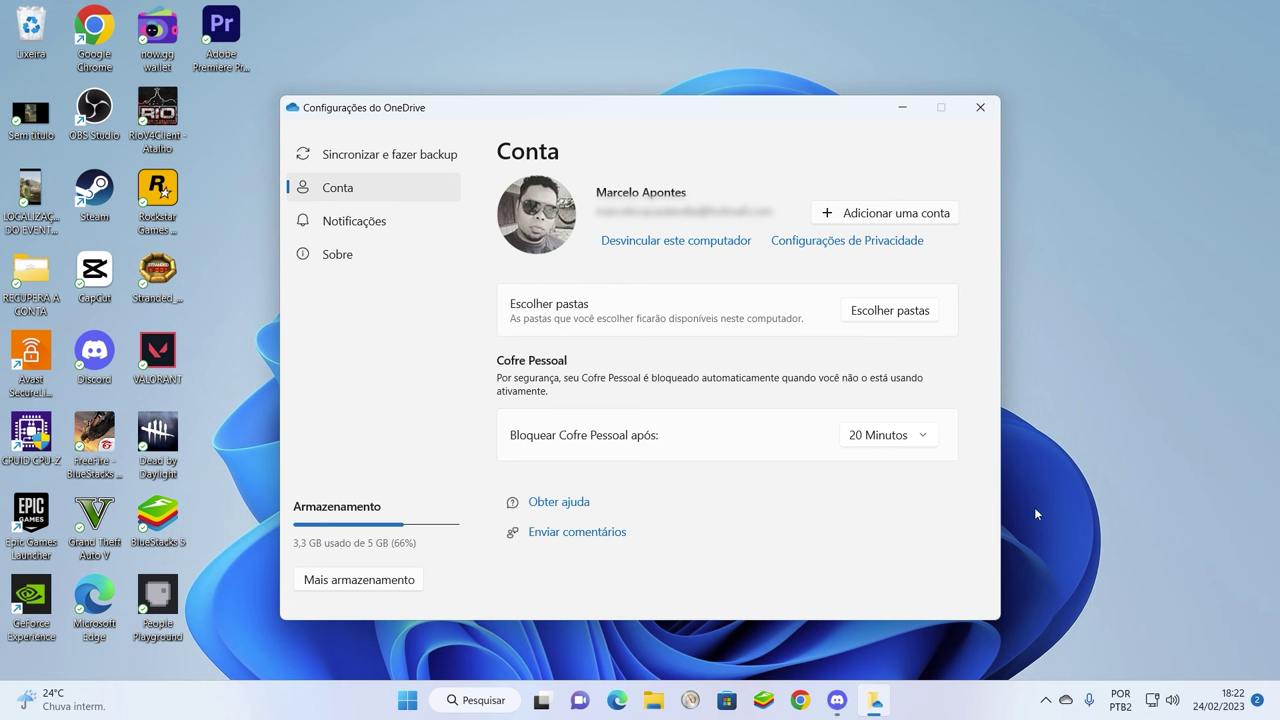
Close the OneDrive settings window and check the hidden system tray icons.
left_click(980, 107)
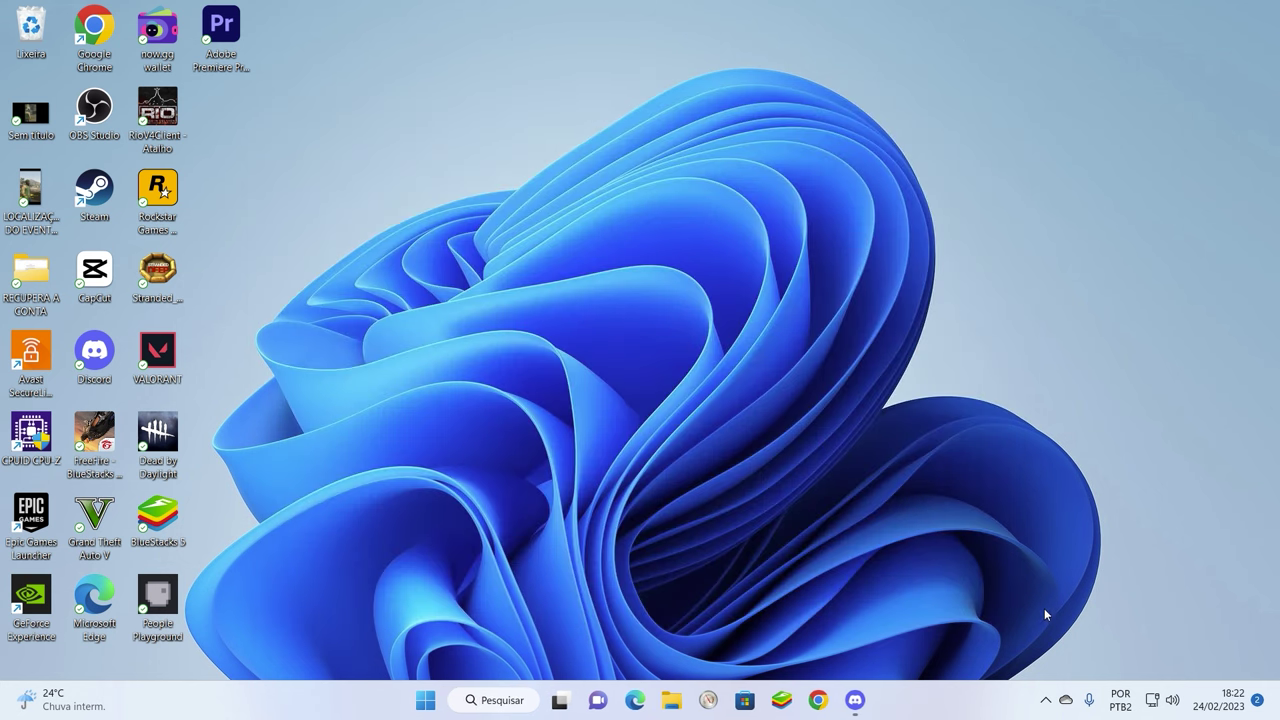
left_click(1046, 700)
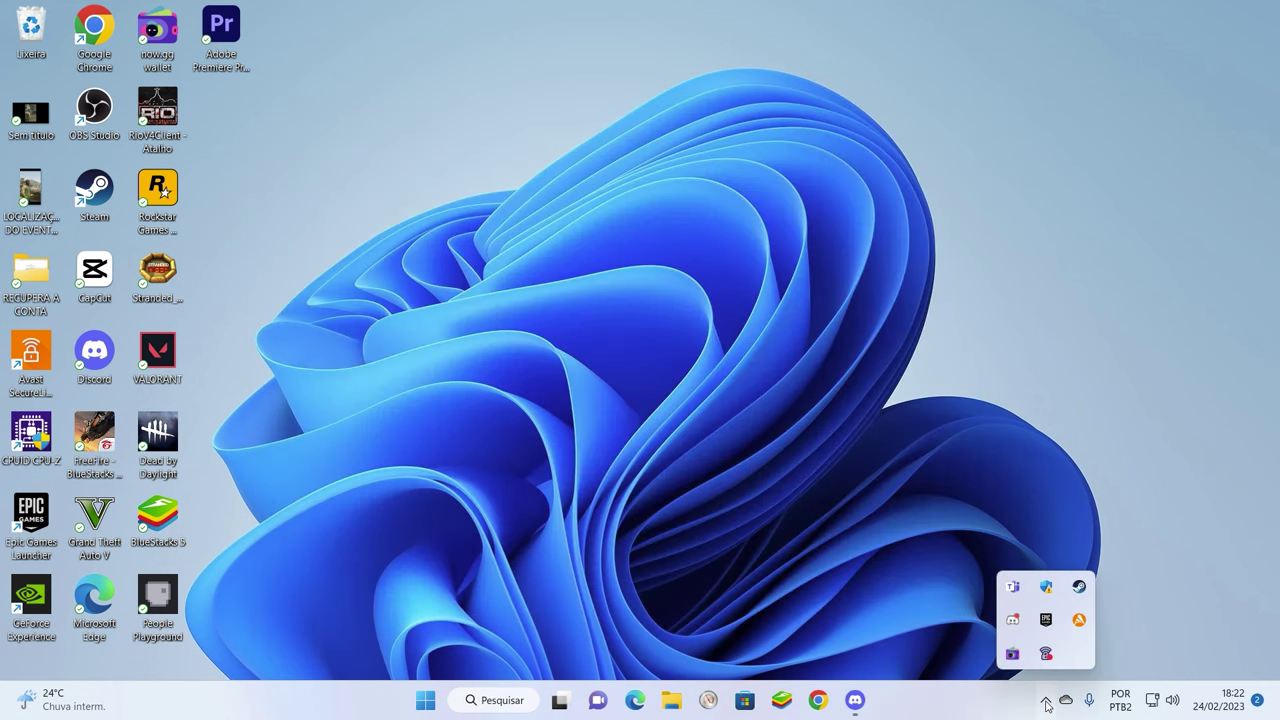
left_click(926, 606)
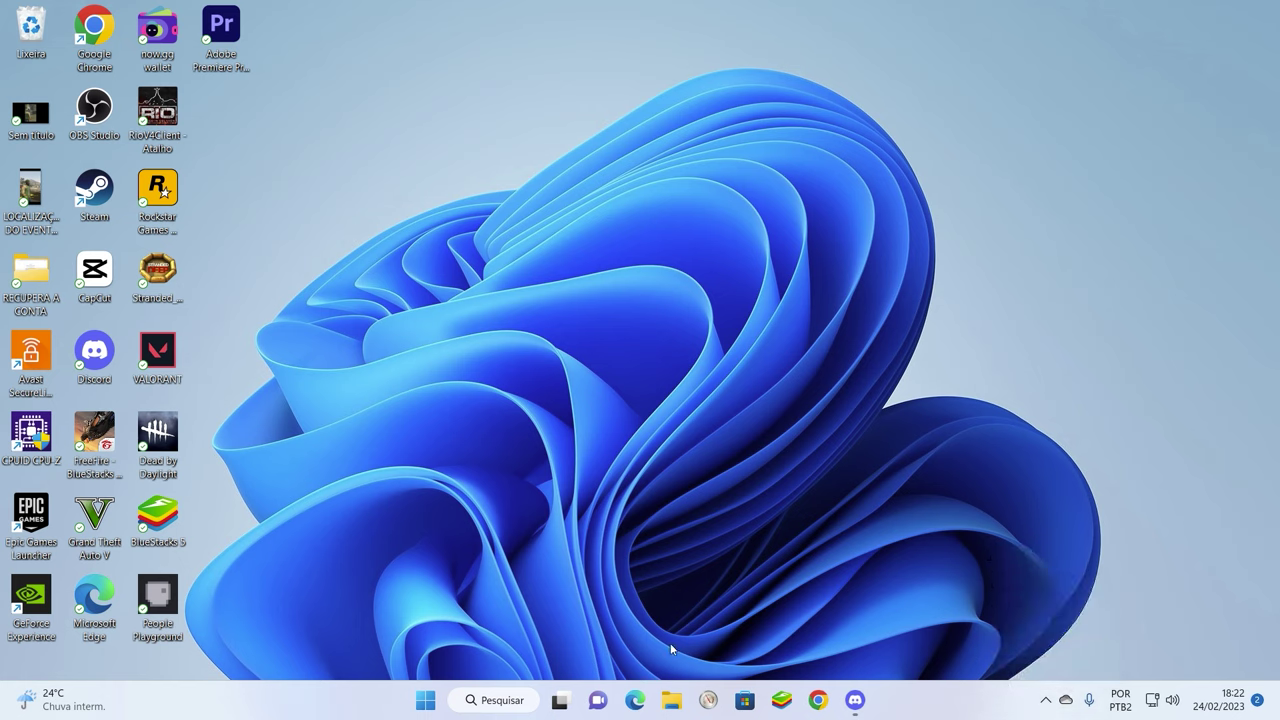
Open File Explorer, reposition and enlarge its window, and show the contents of the personal OneDrive folder.
left_click(672, 702)
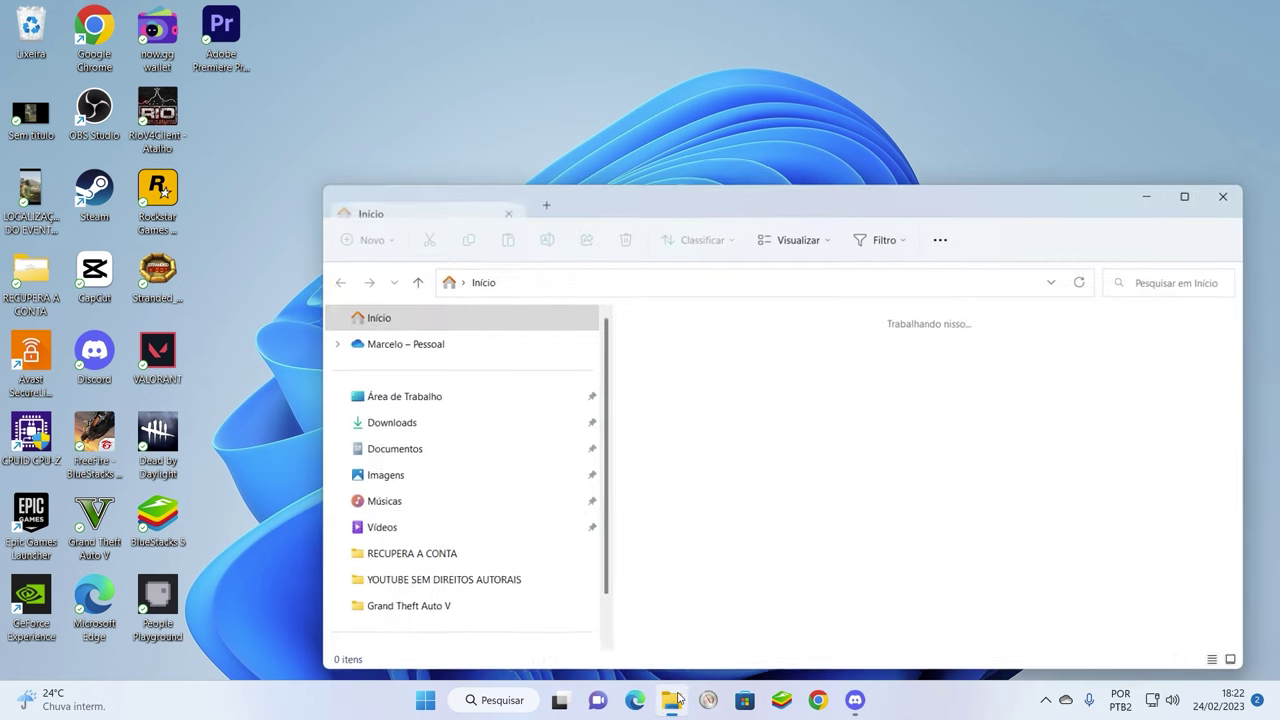
left_click_drag(590, 198, 373, 40)
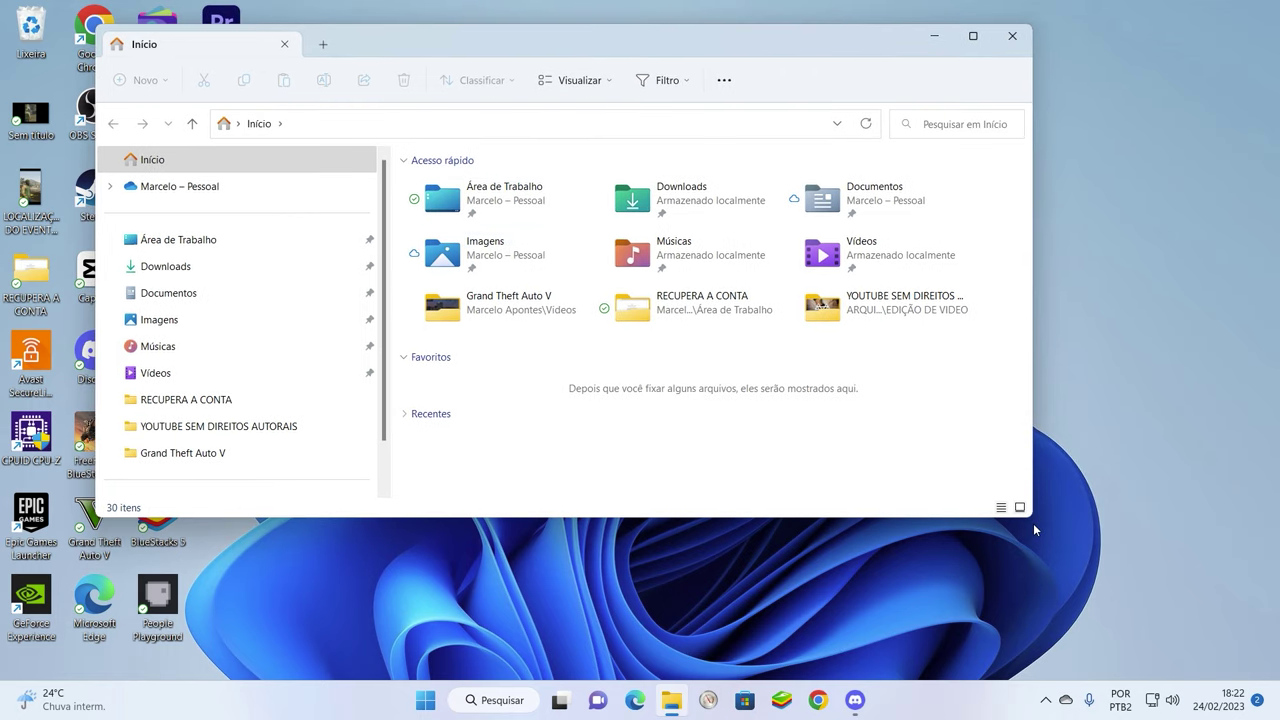
left_click_drag(1030, 516, 1189, 650)
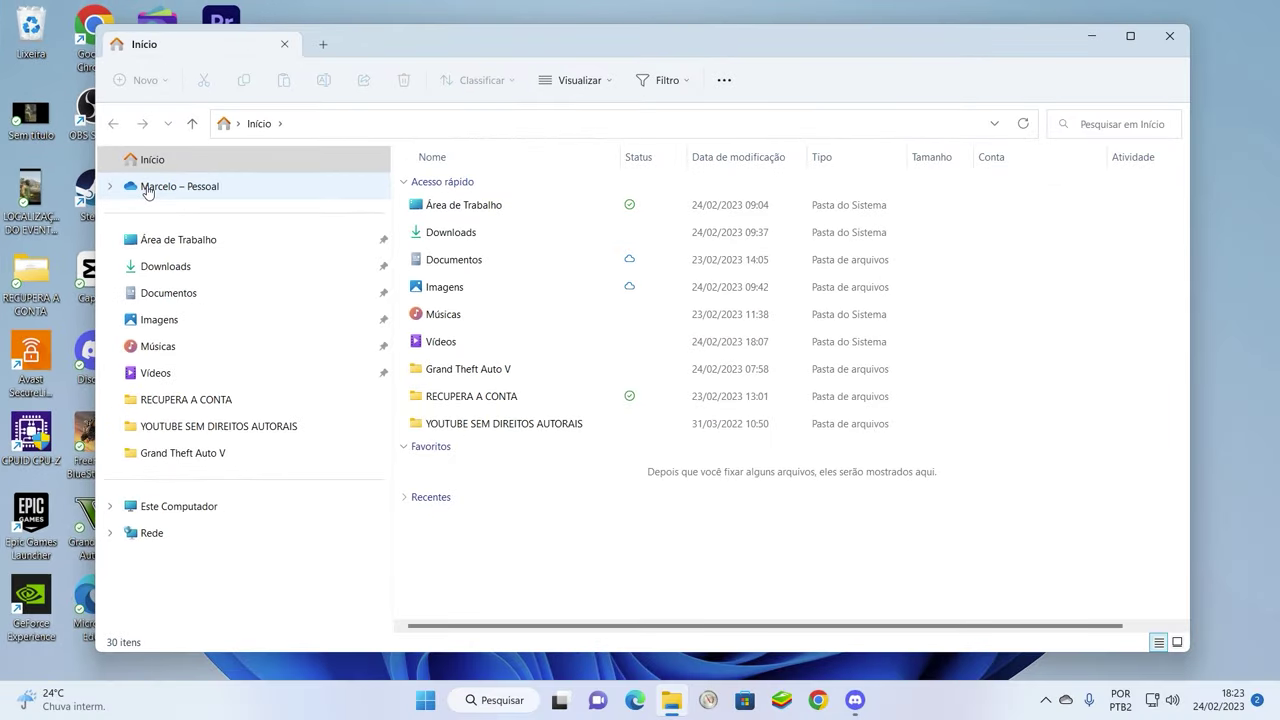
left_click(147, 188)
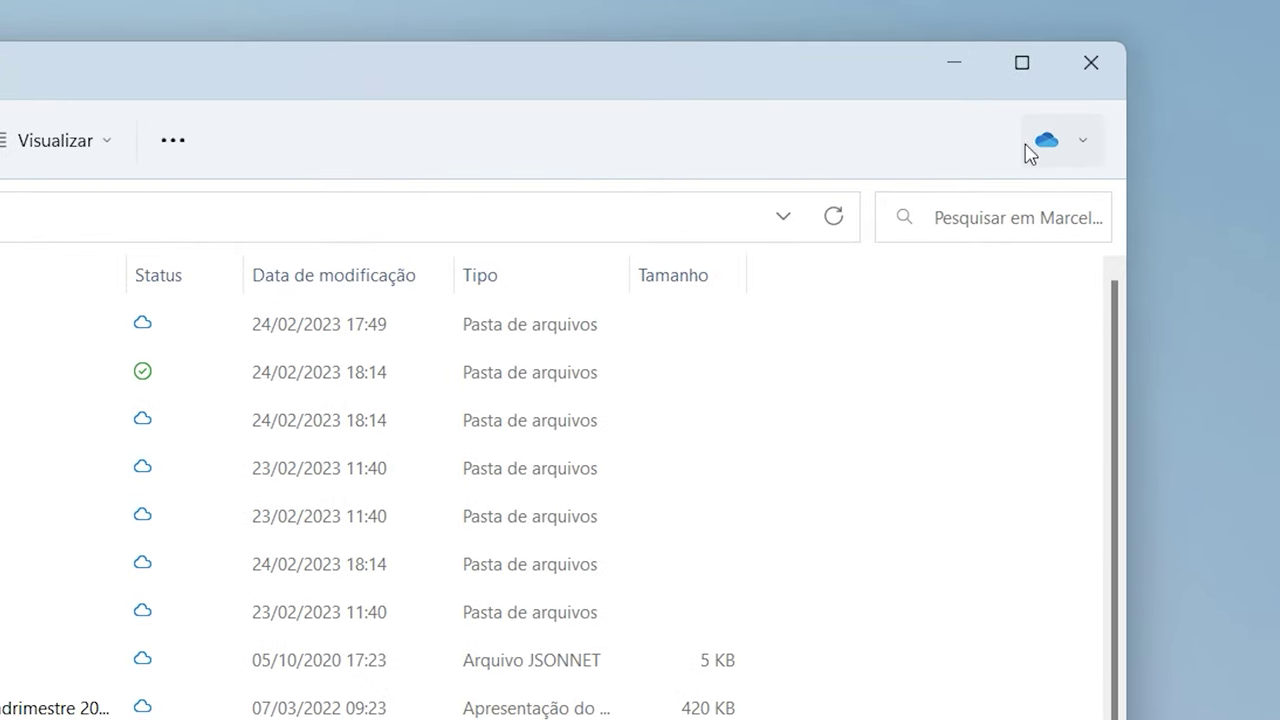
From the personal OneDrive folder, check the sync status and view the Conta page of the OneDrive settings.
left_click(1089, 155)
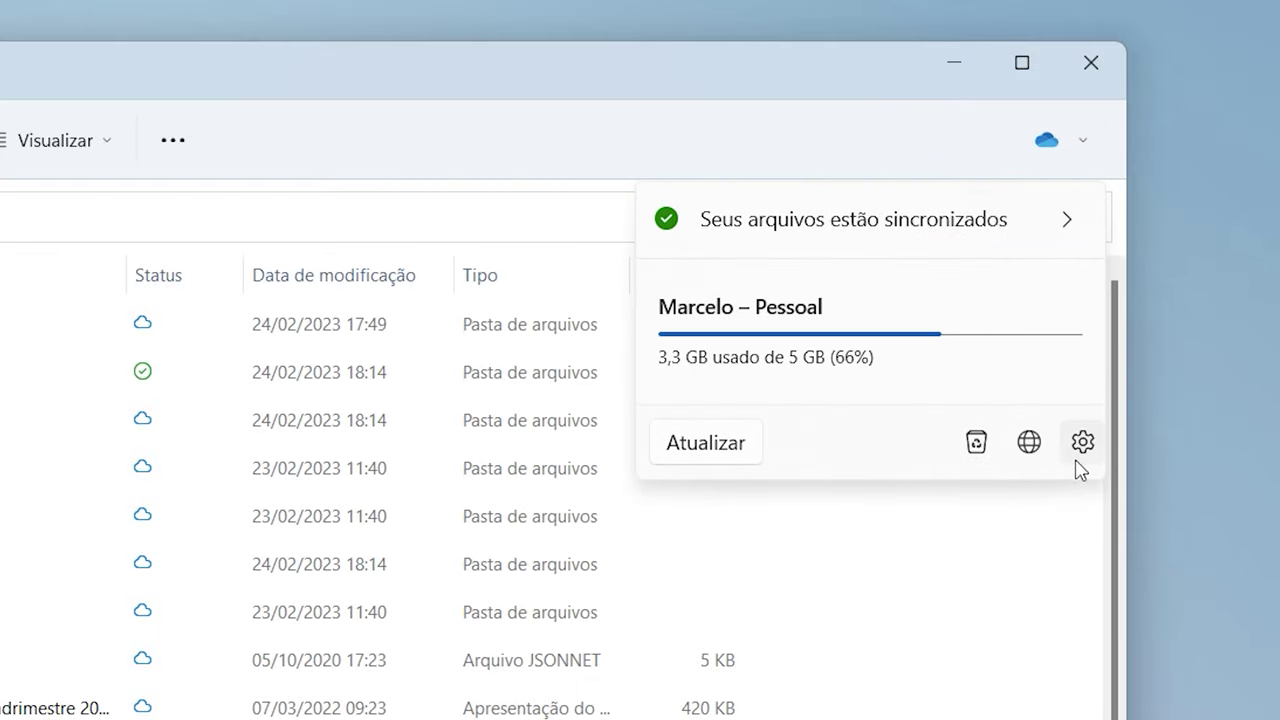
left_click(1082, 442)
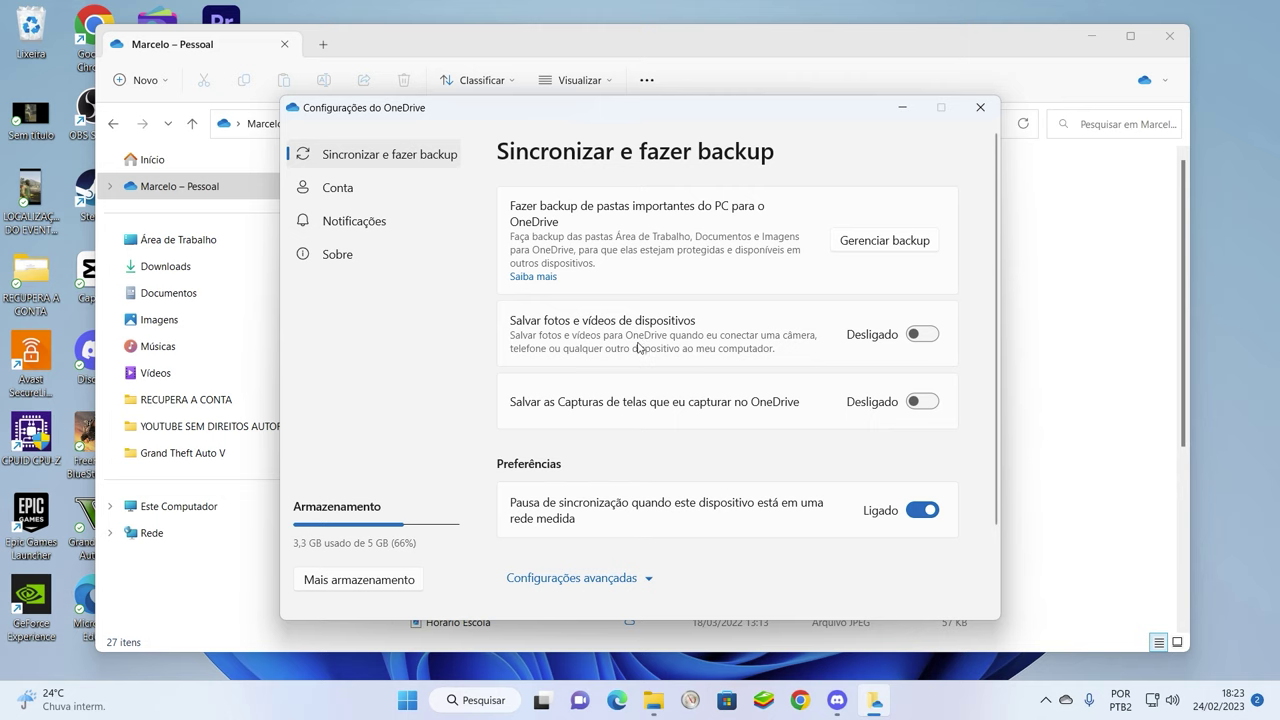
left_click(355, 191)
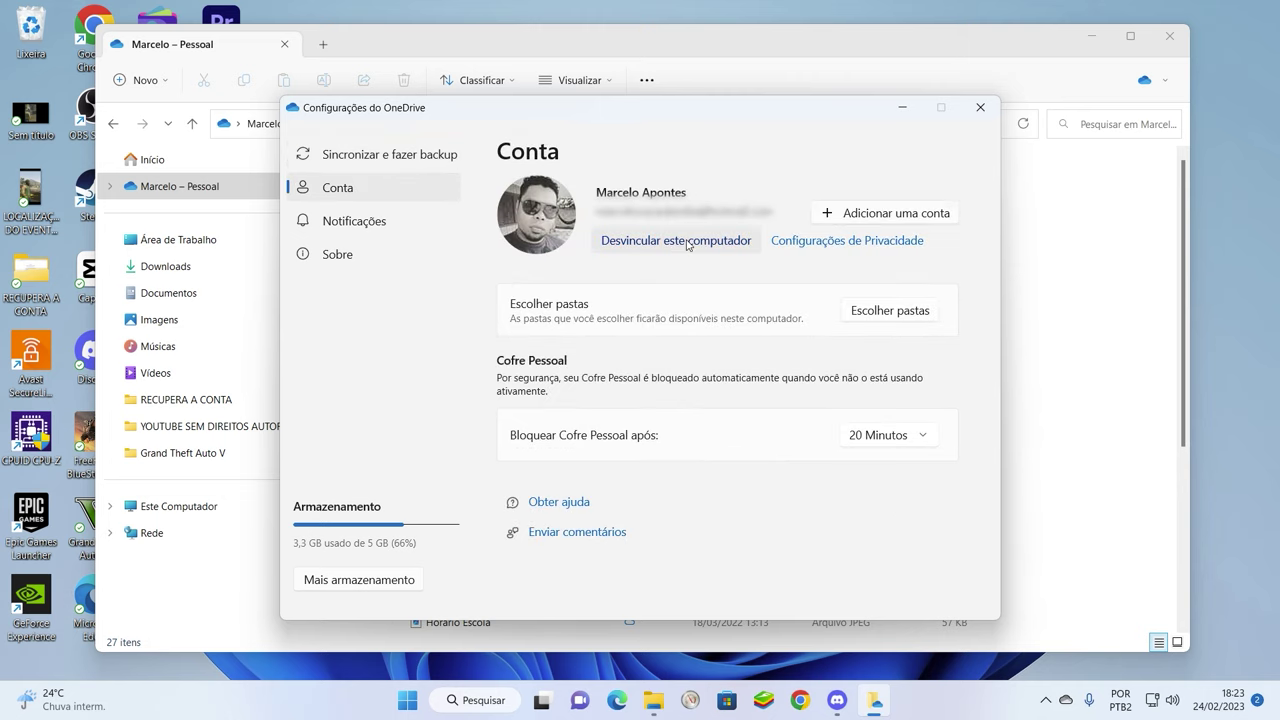
left_click(980, 107)
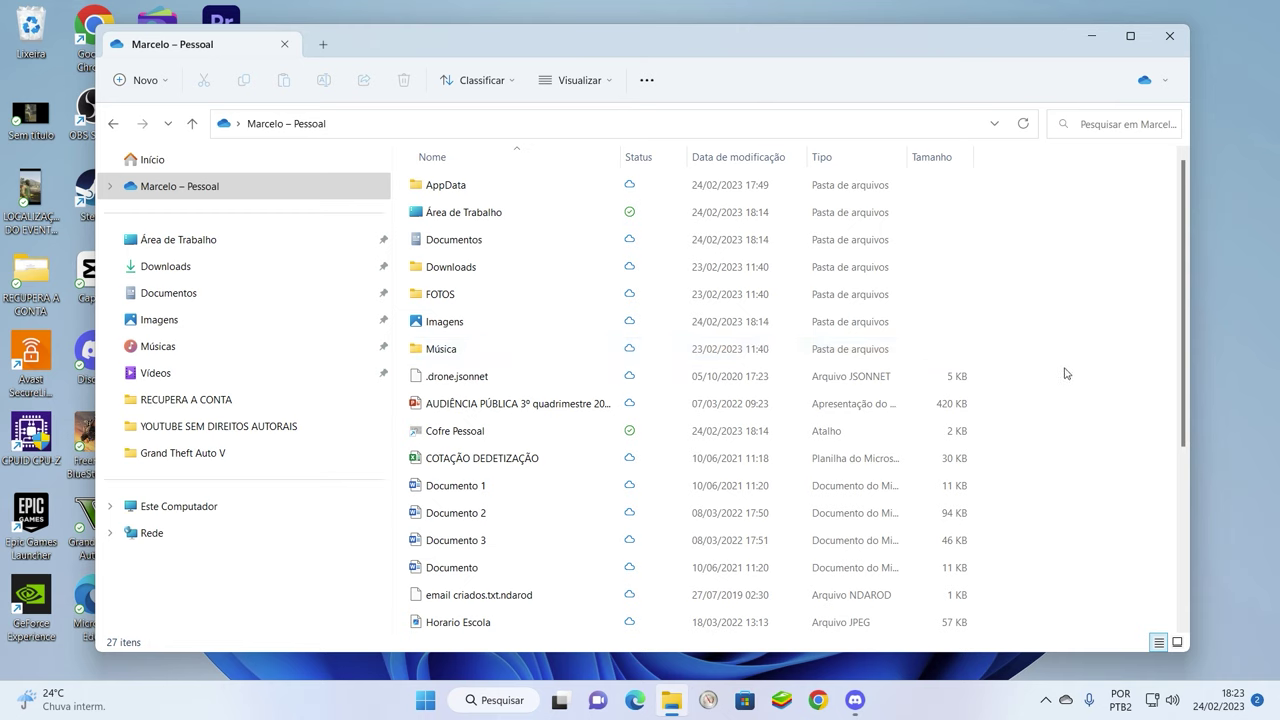
left_click(1162, 89)
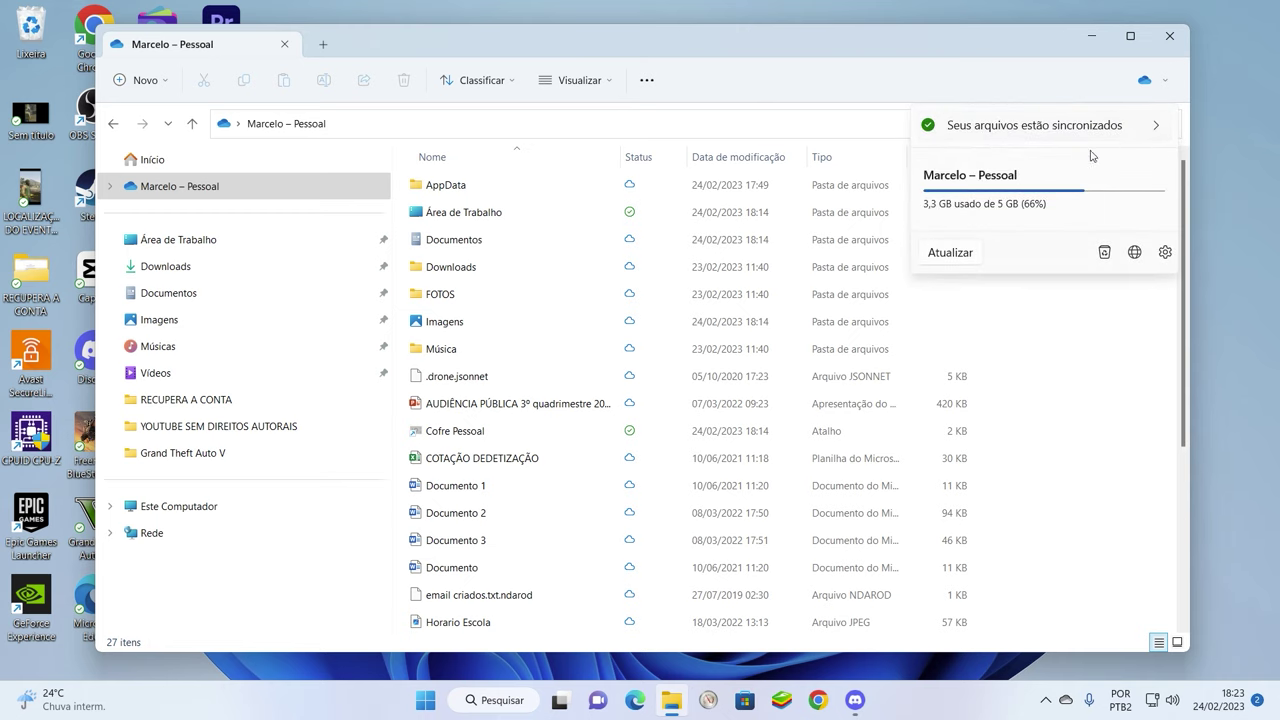
left_click(1164, 254)
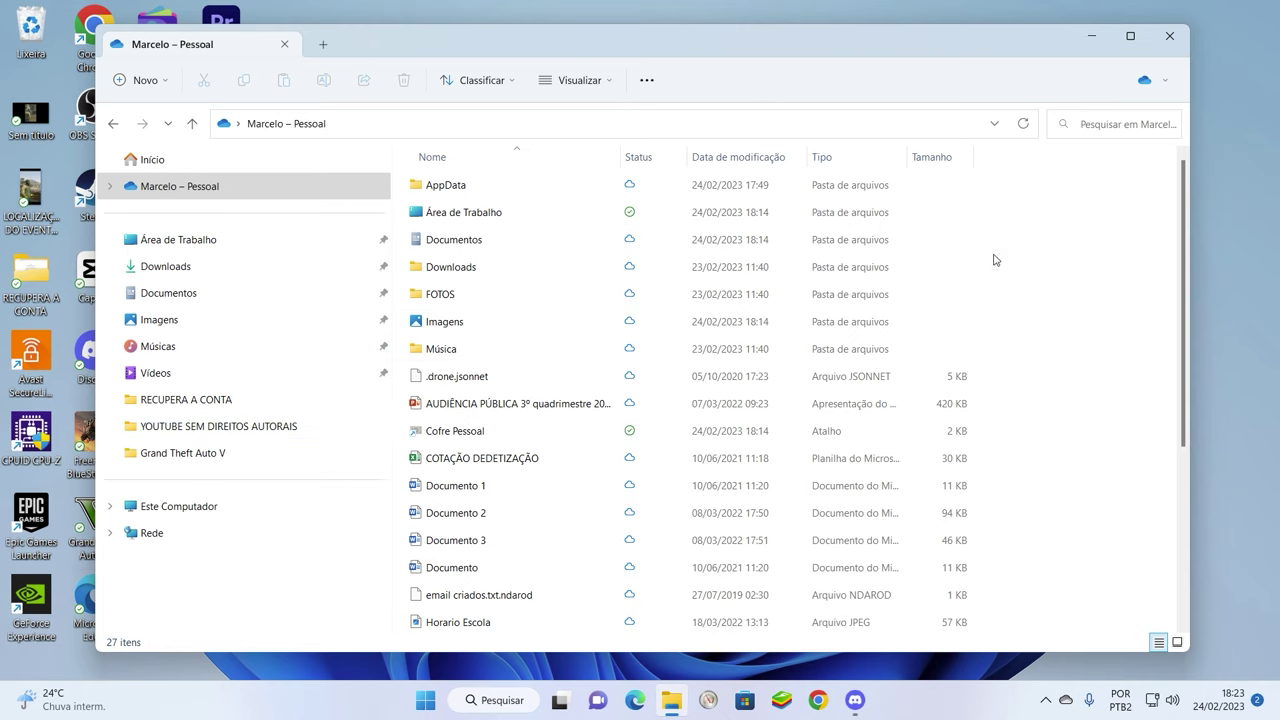
Hide the navigation pane in the File Explorer window showing the OneDrive folder.
left_click(589, 86)
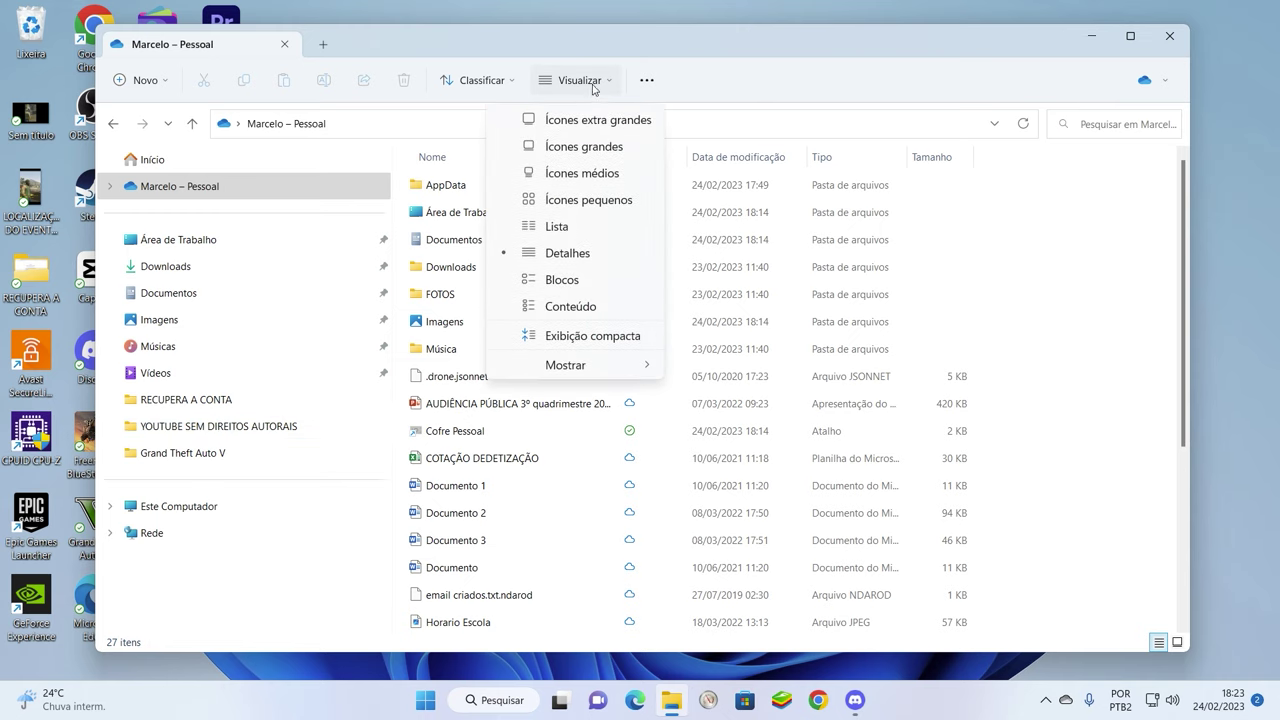
left_click(596, 86)
left_click(638, 82)
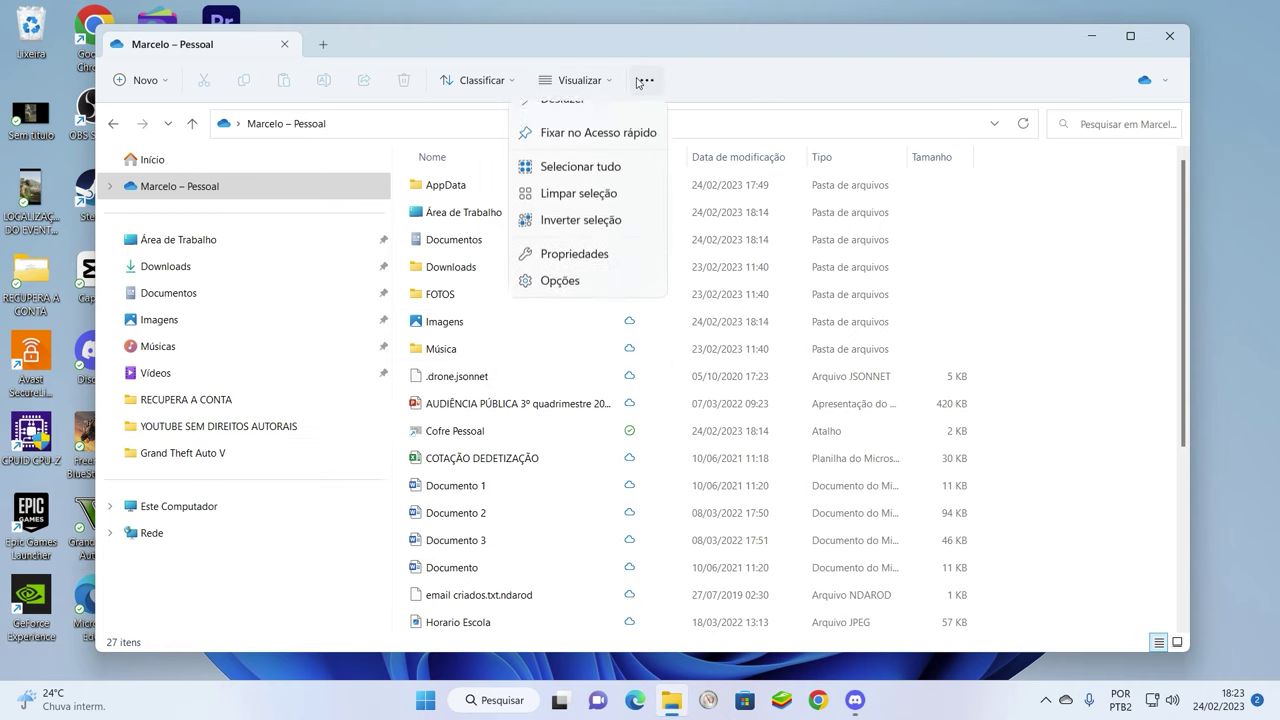
left_click(640, 82)
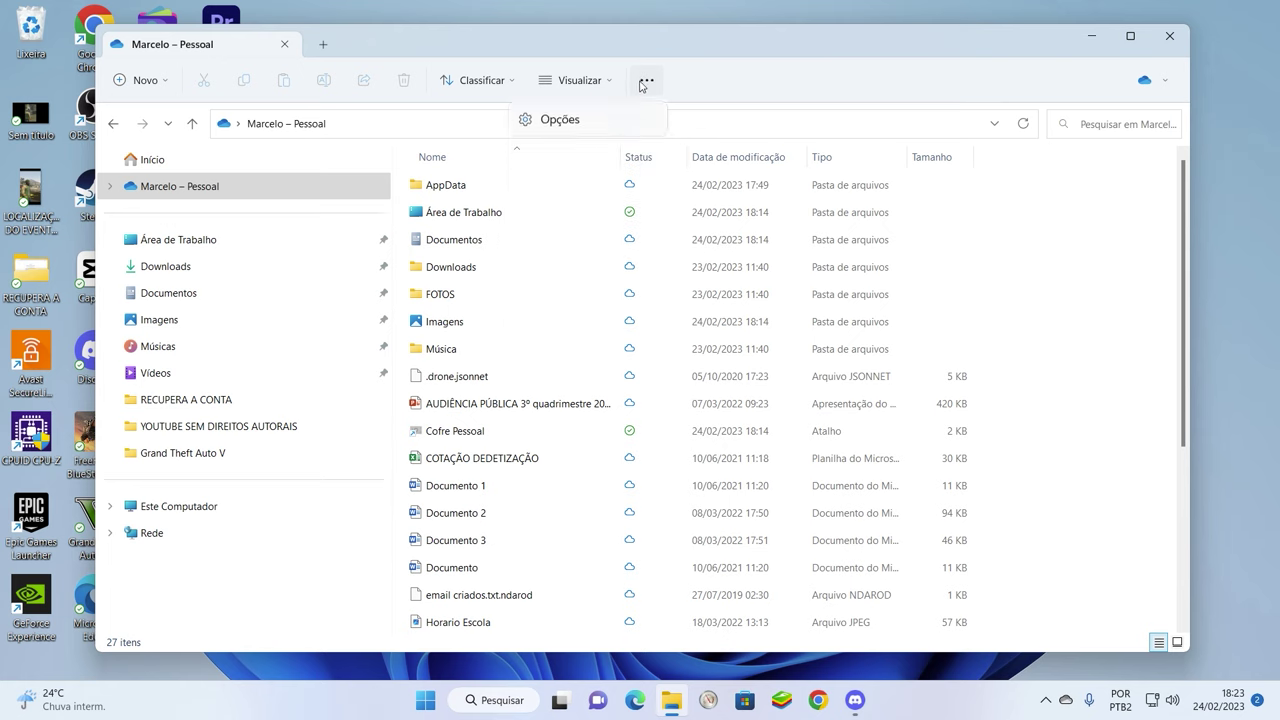
left_click(596, 82)
mouse_move(570, 367)
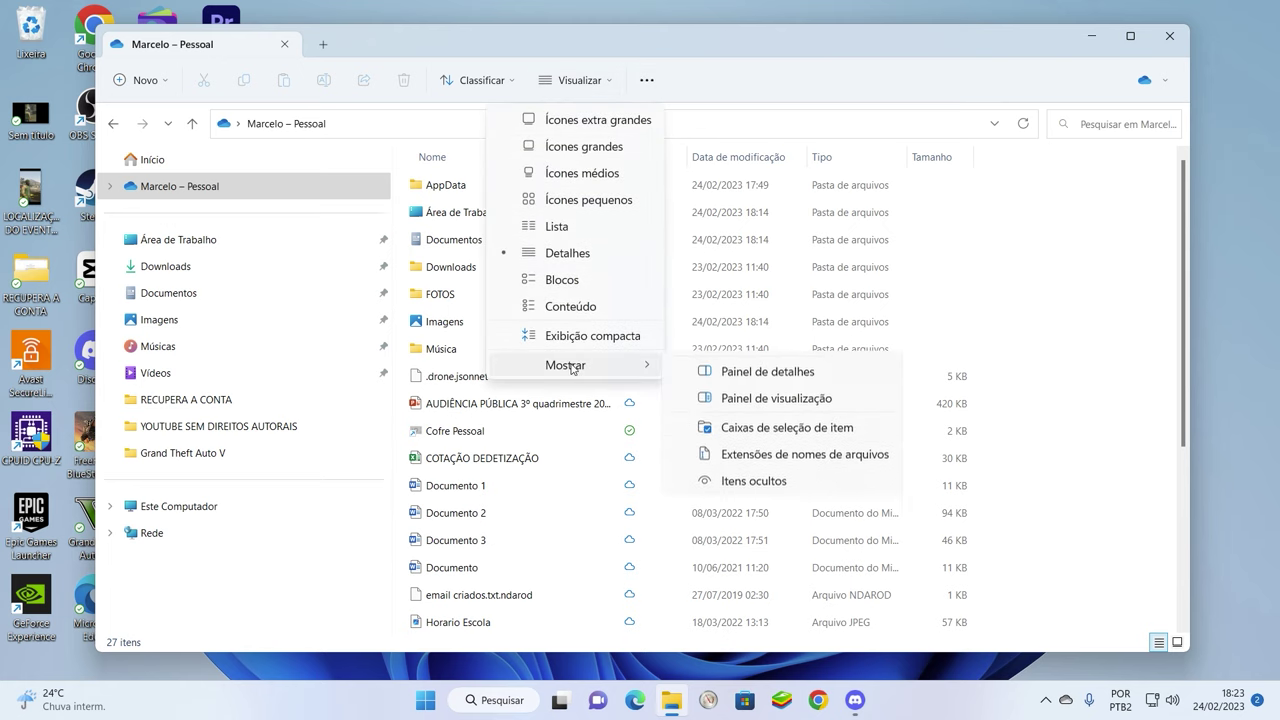
left_click(757, 372)
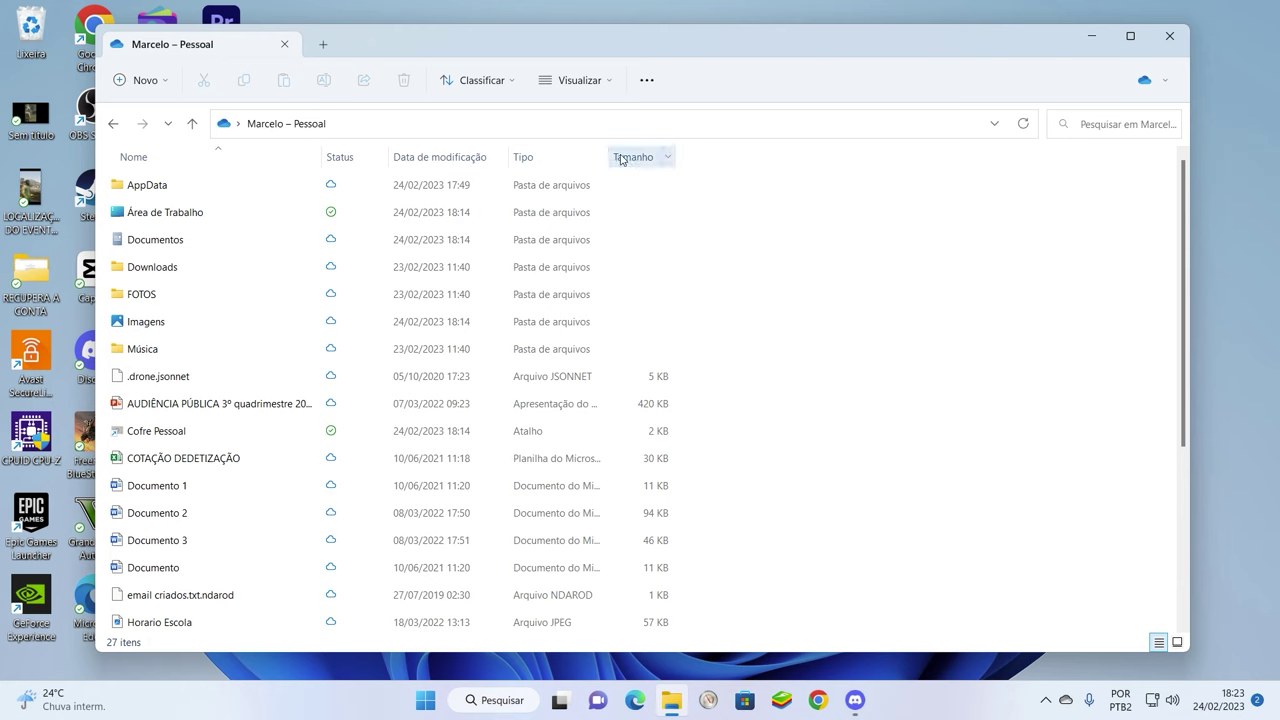
Show the File Explorer navigation pane again and close the window.
left_click(604, 88)
mouse_move(605, 371)
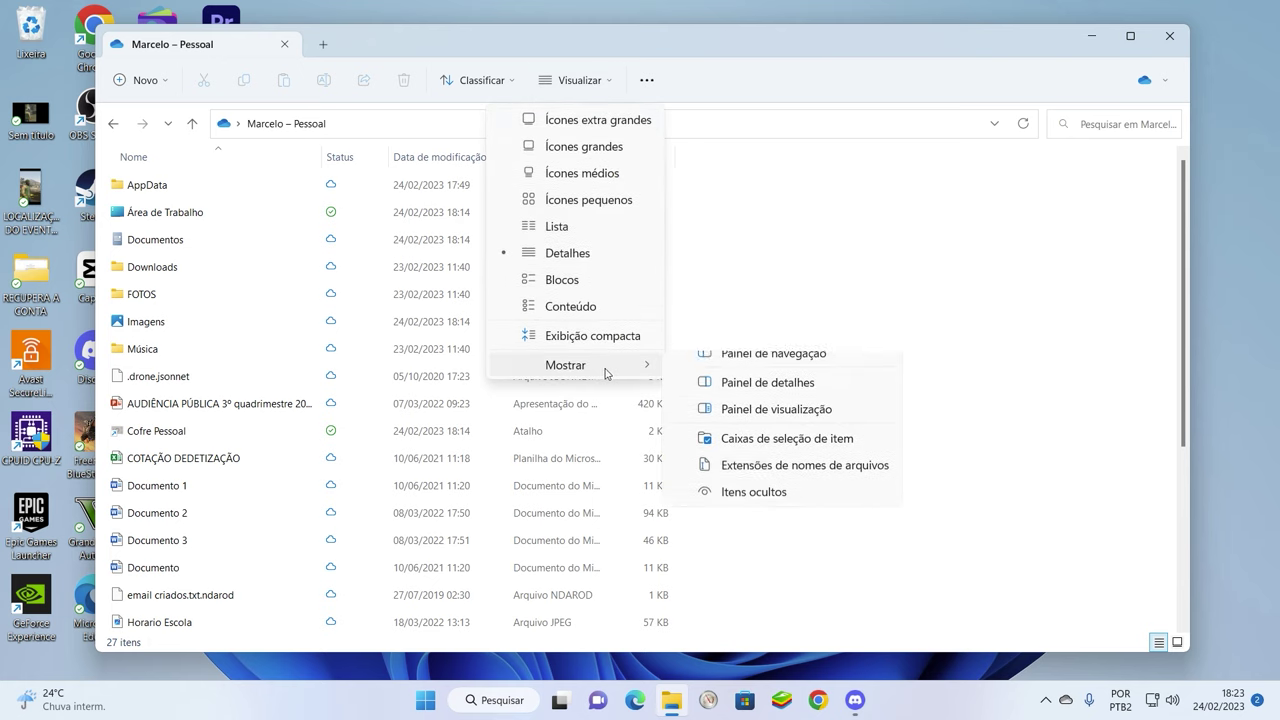
left_click(762, 370)
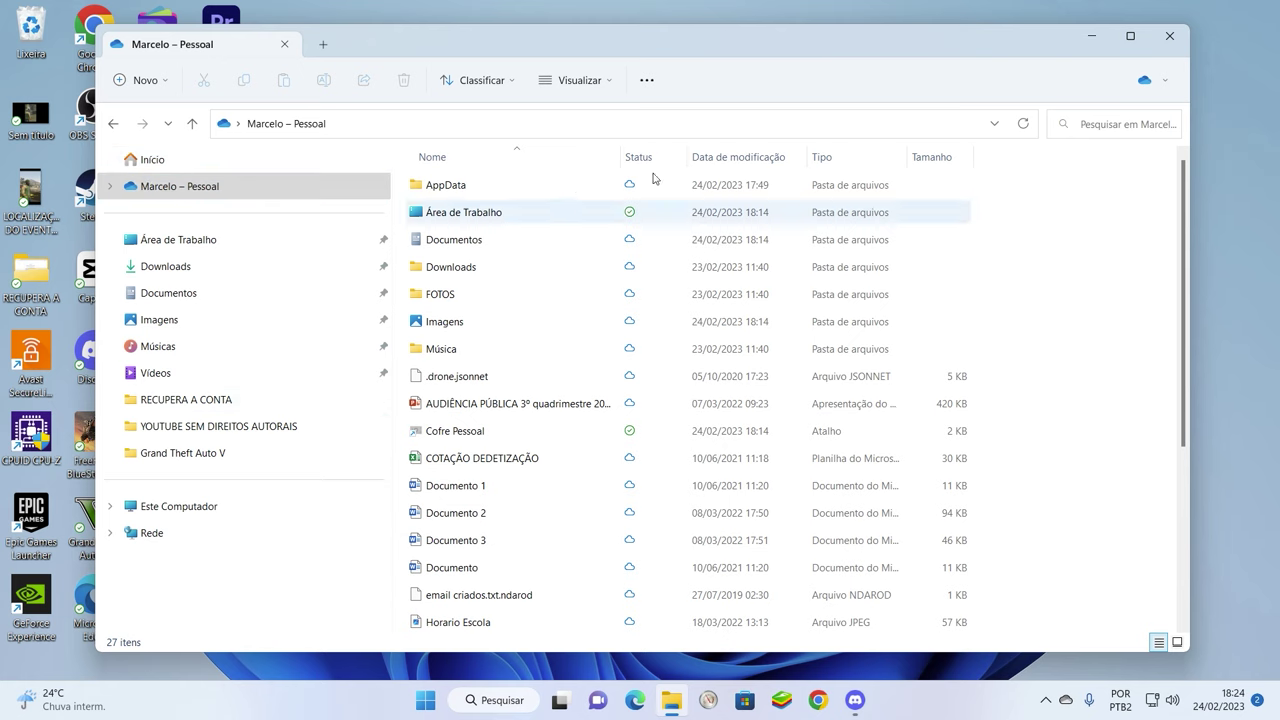
left_click(1169, 33)
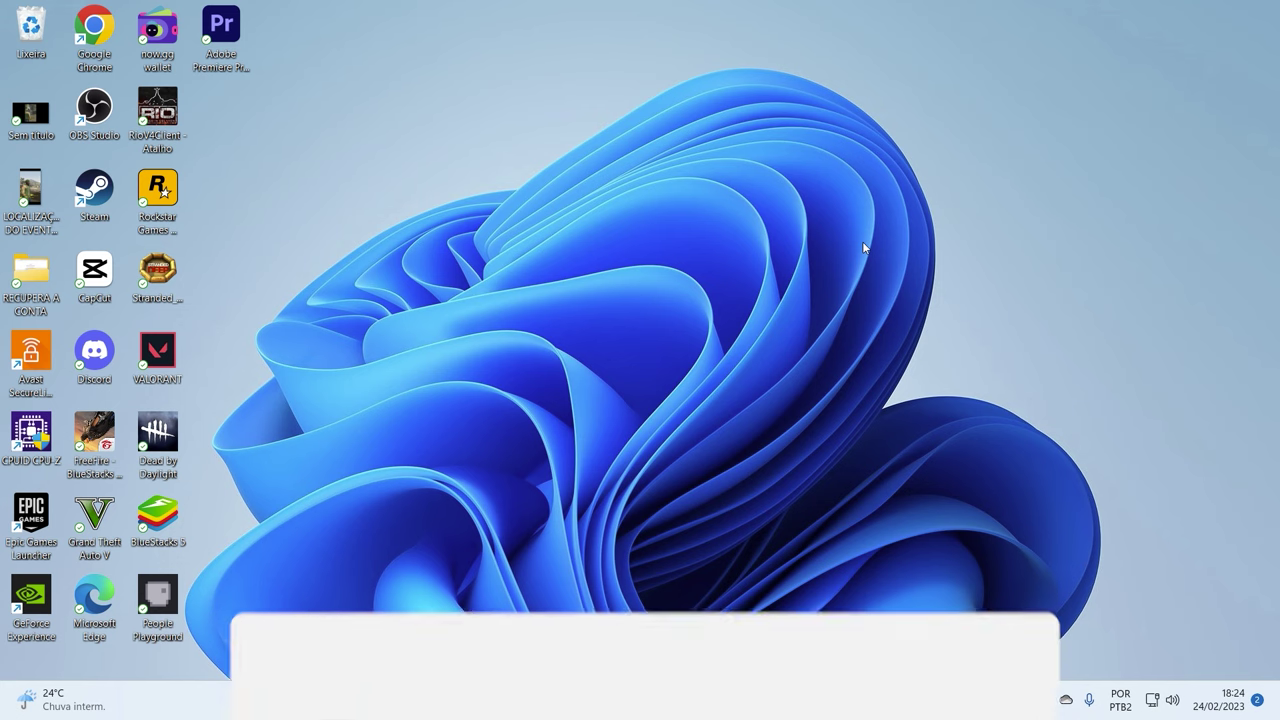